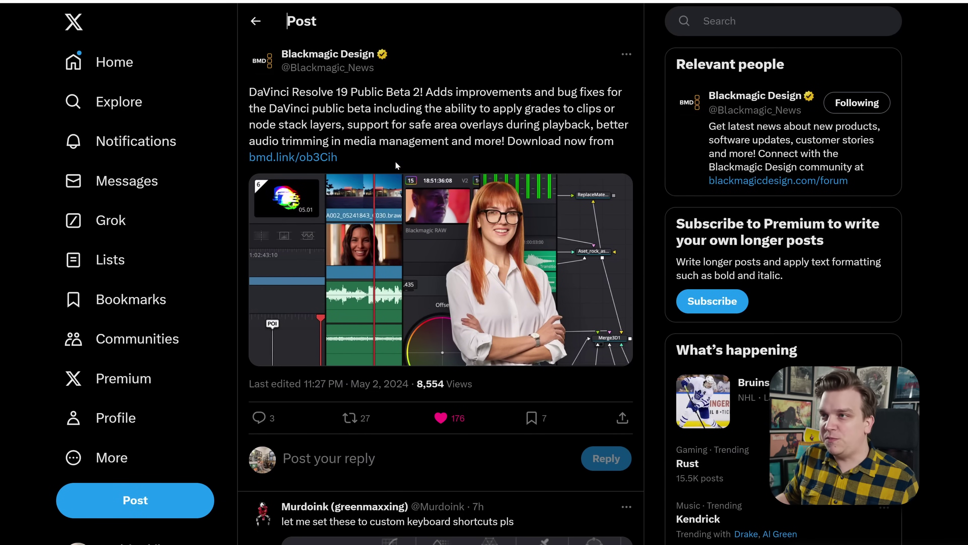
Step: Highlight part of the Resolve 19 Public Beta 2 announcement text in the Blackmagic Design post
left_click_drag(299, 92, 374, 126)
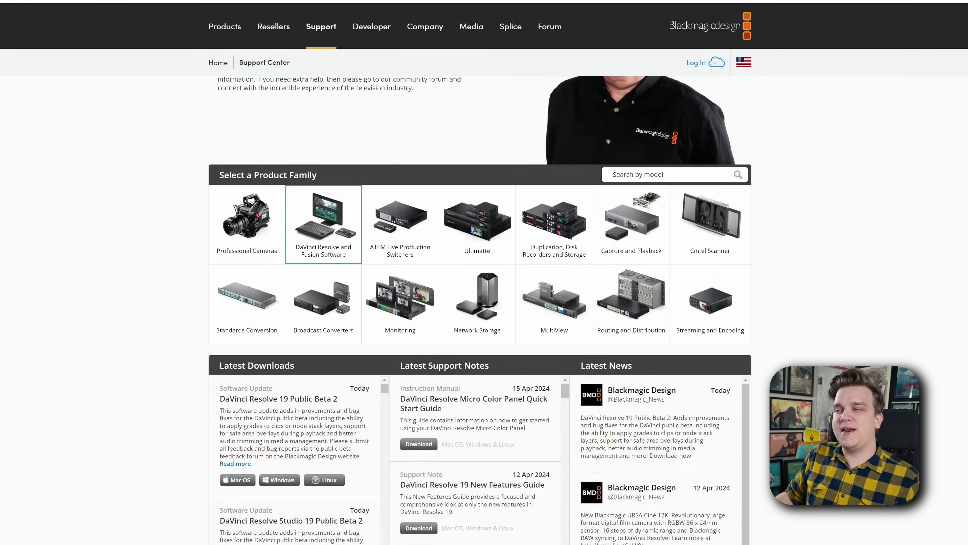
scroll(860, 344, "up", 3)
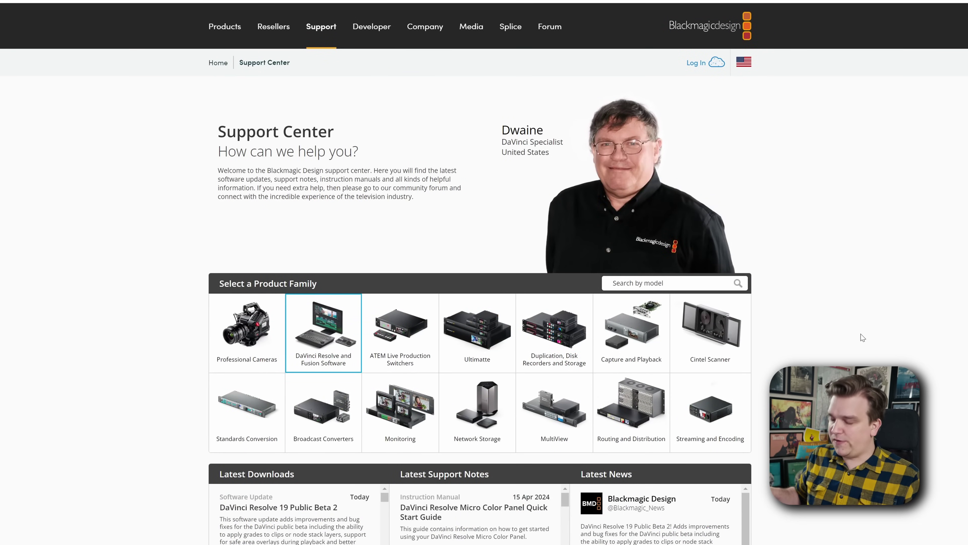
scroll(860, 329, "down", 3)
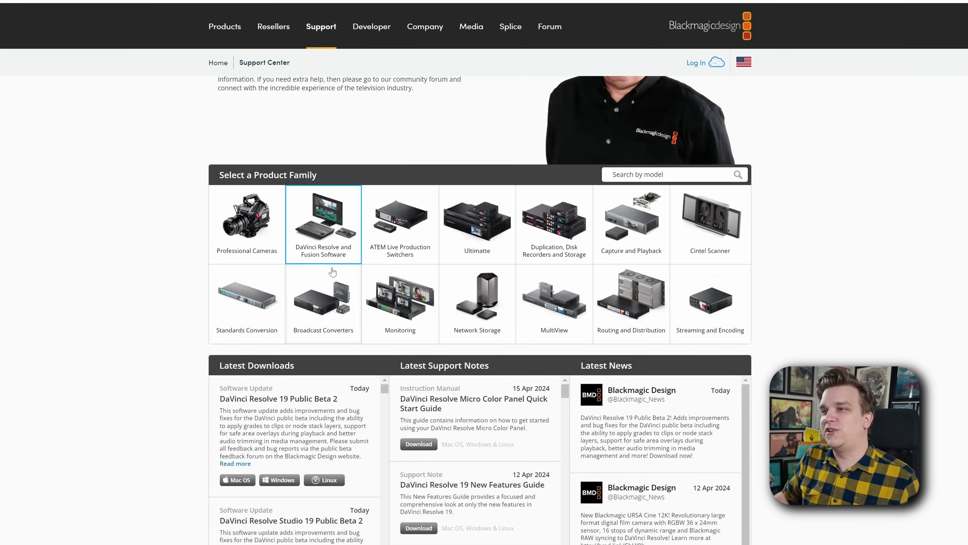
scroll(147, 376, "down", 3)
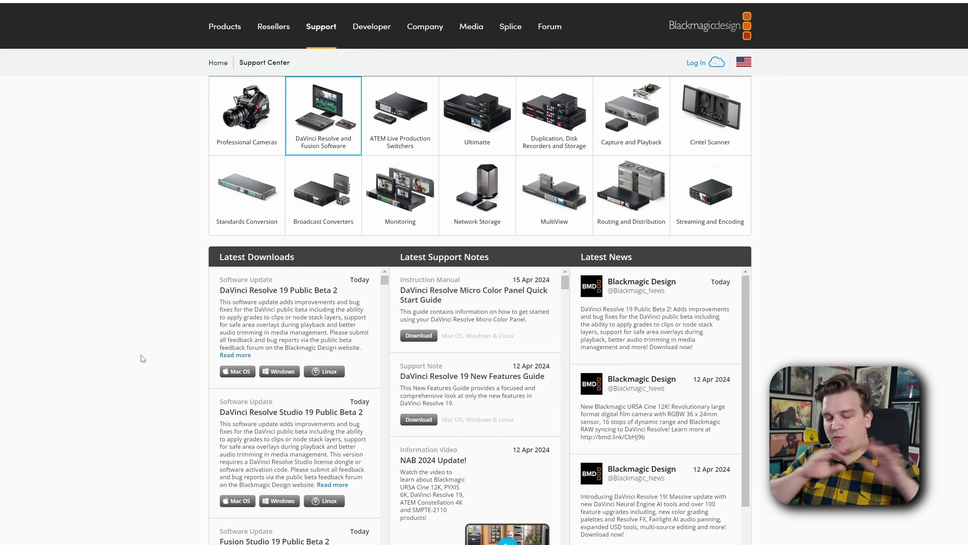
scroll(102, 284, "down", 3)
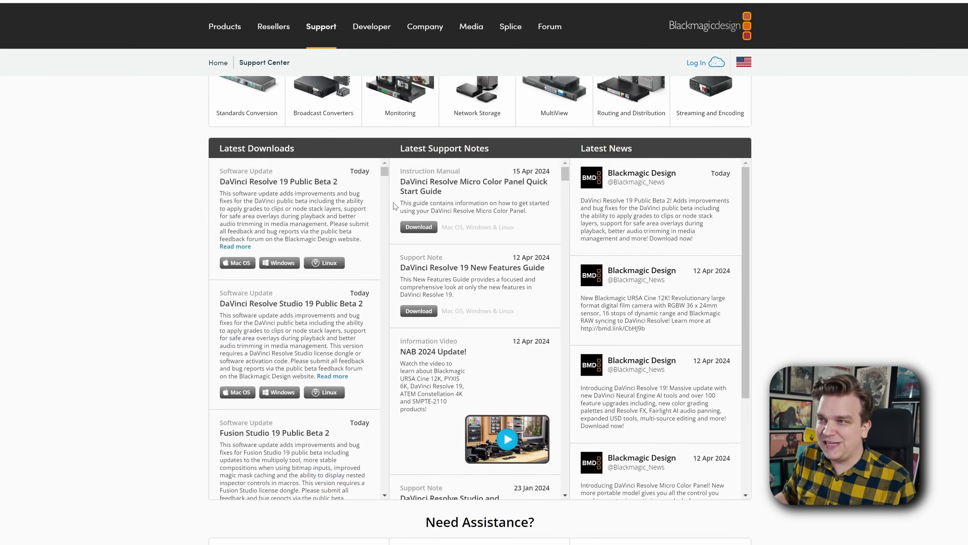
scroll(385, 175, "up", 3)
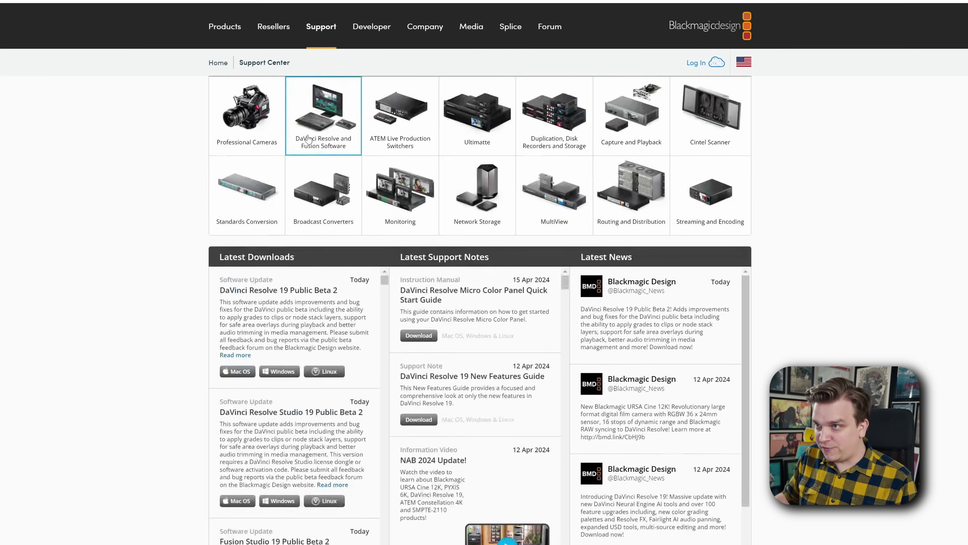
left_click_drag(385, 282, 376, 415)
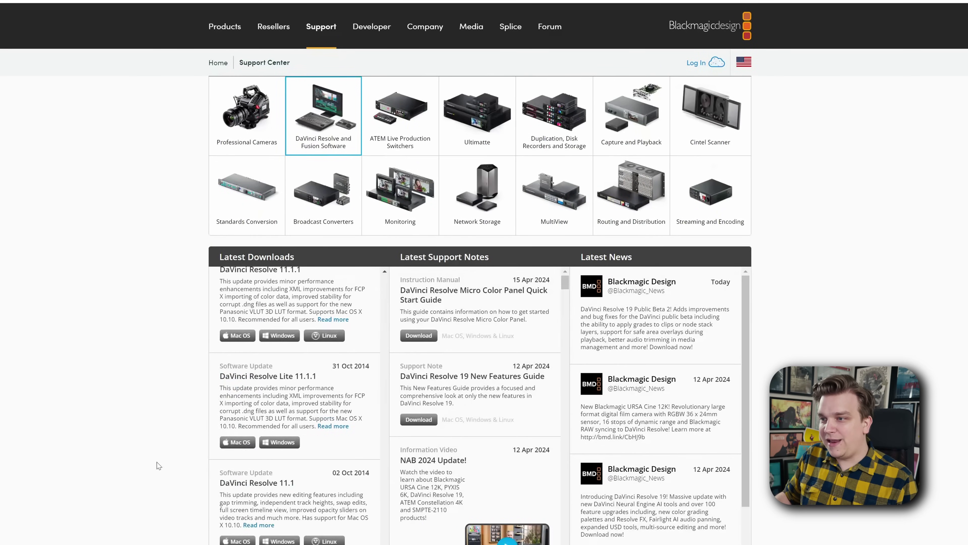
scroll(160, 462, "down", 3)
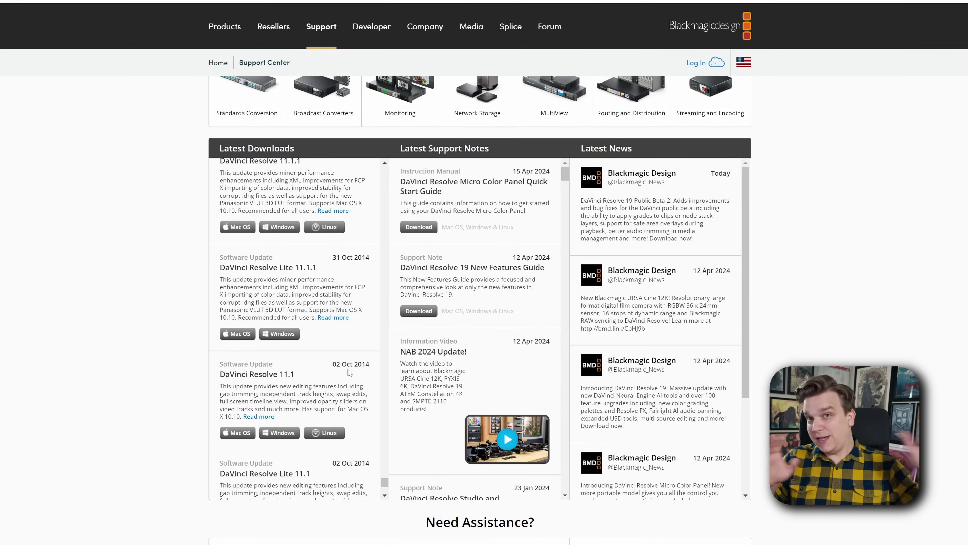
left_click_drag(385, 483, 385, 170)
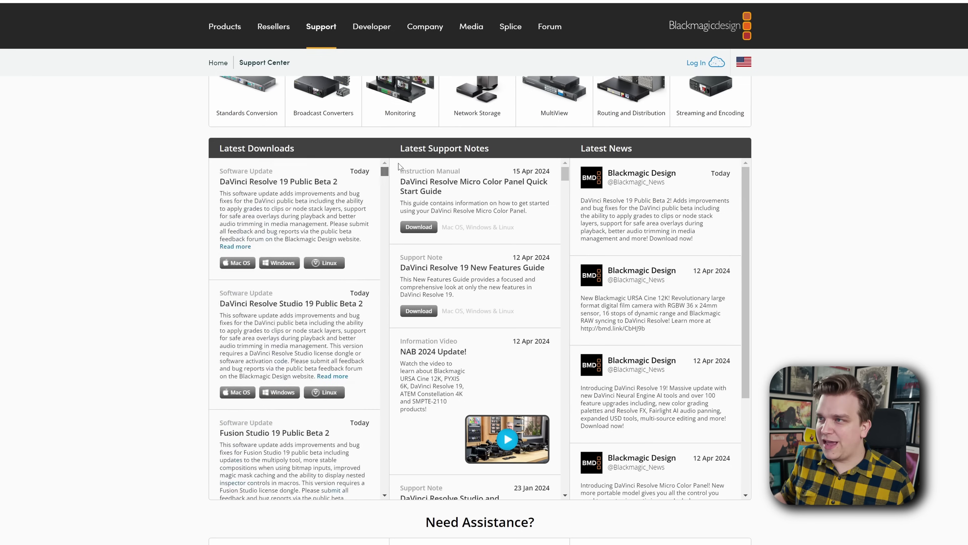
scroll(99, 232, "up", 1)
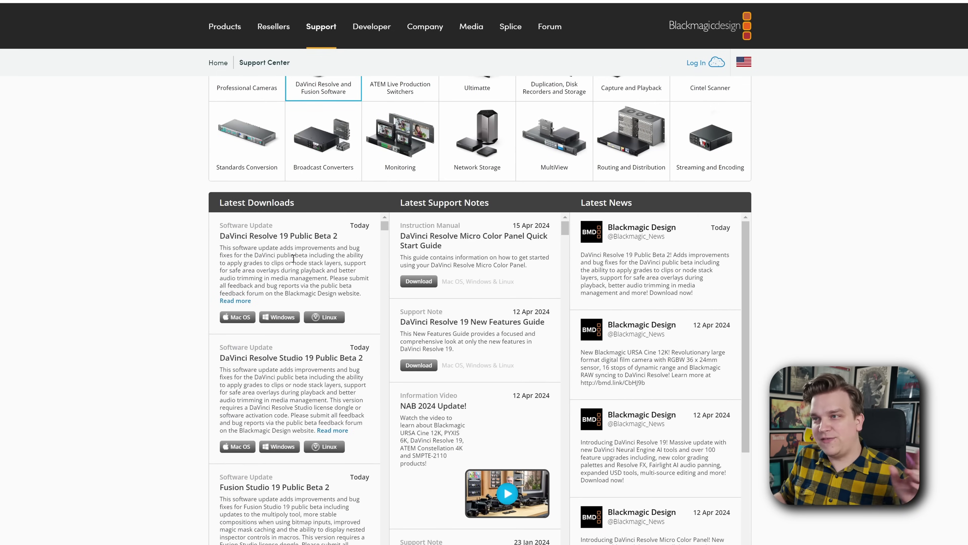
scroll(271, 250, "up", 1)
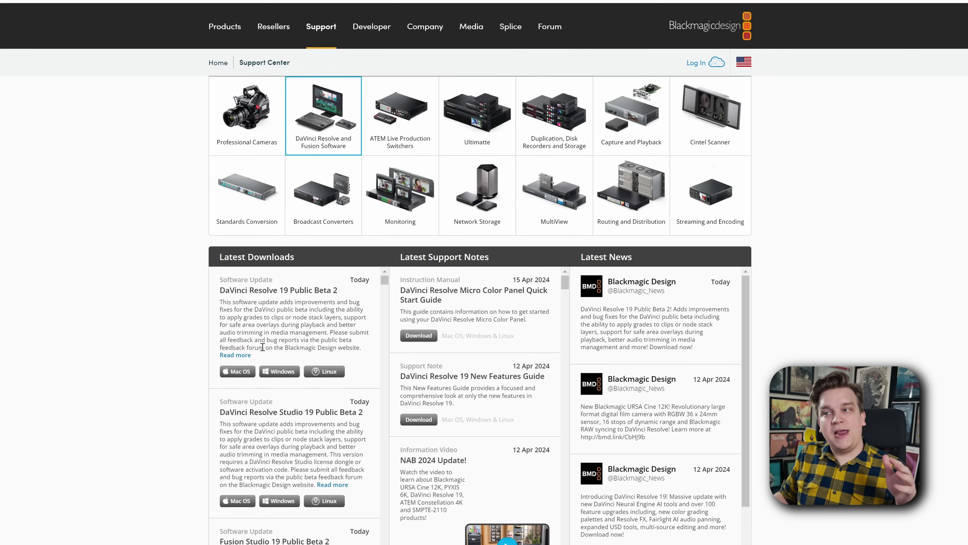
left_click(235, 355)
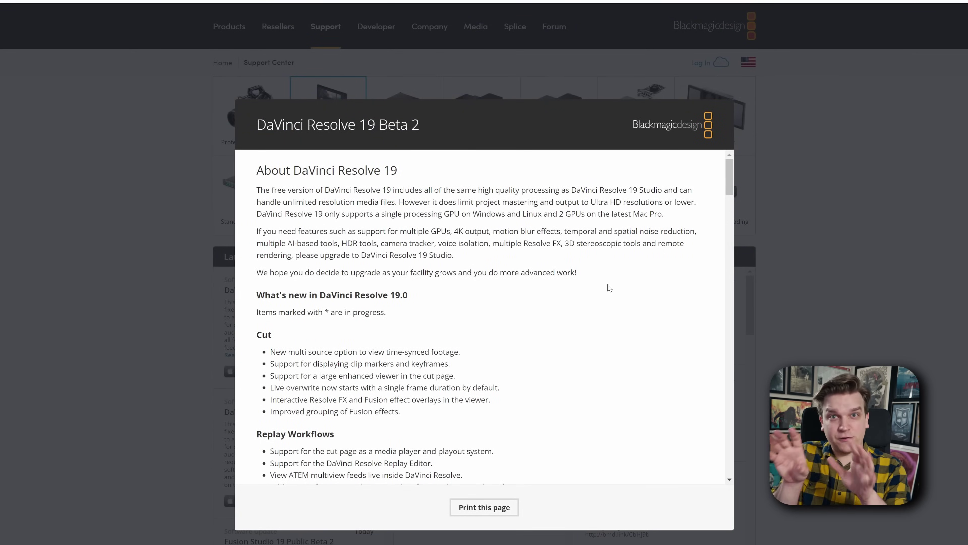
left_click_drag(322, 191, 357, 284)
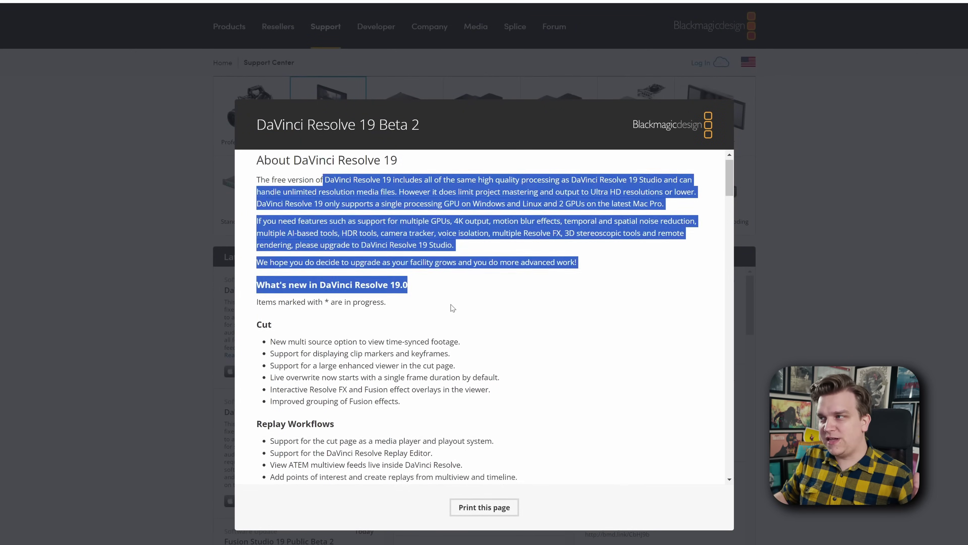
left_click(356, 284)
scroll(485, 324, "down", 15)
scroll(491, 320, "down", 20)
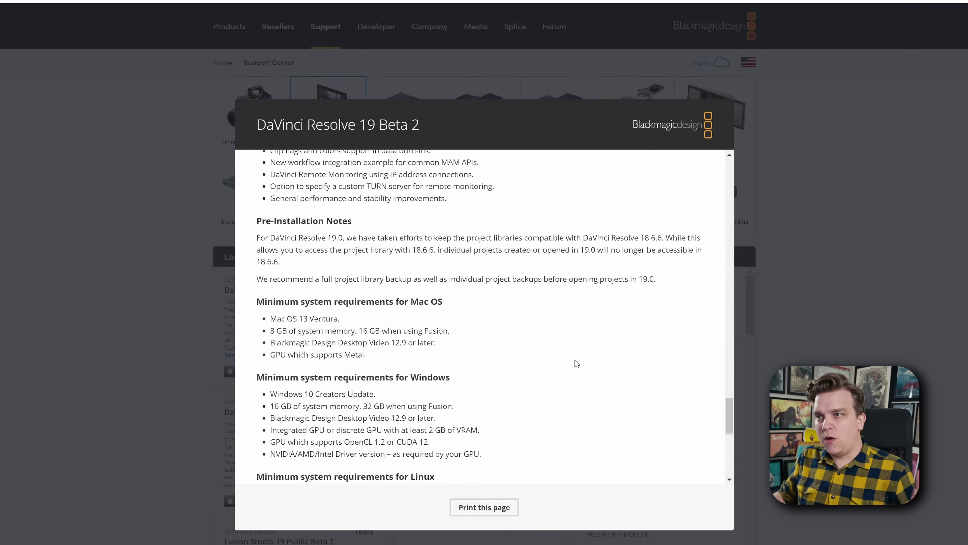
scroll(555, 376, "up", 20)
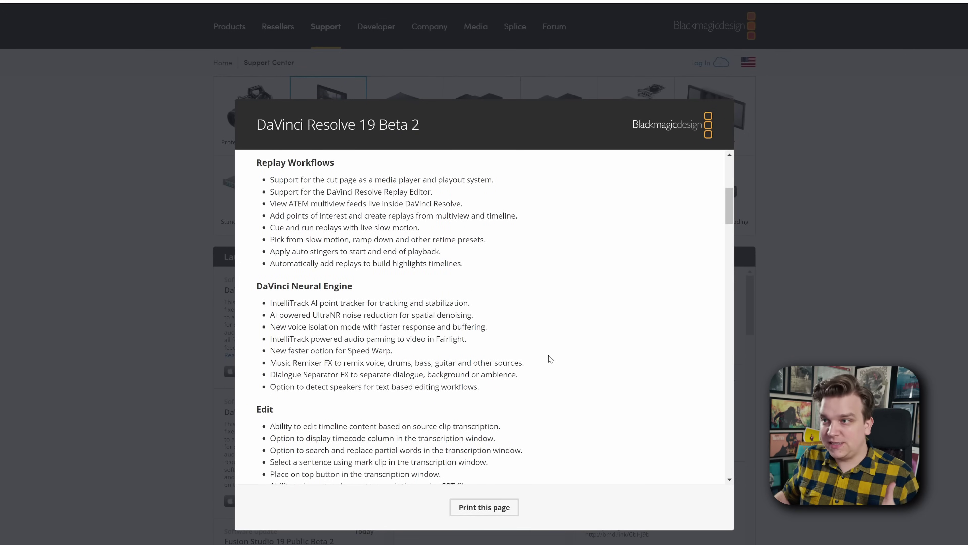
scroll(465, 358, "up", 7)
left_click(403, 311)
left_click_drag(420, 300, 304, 271)
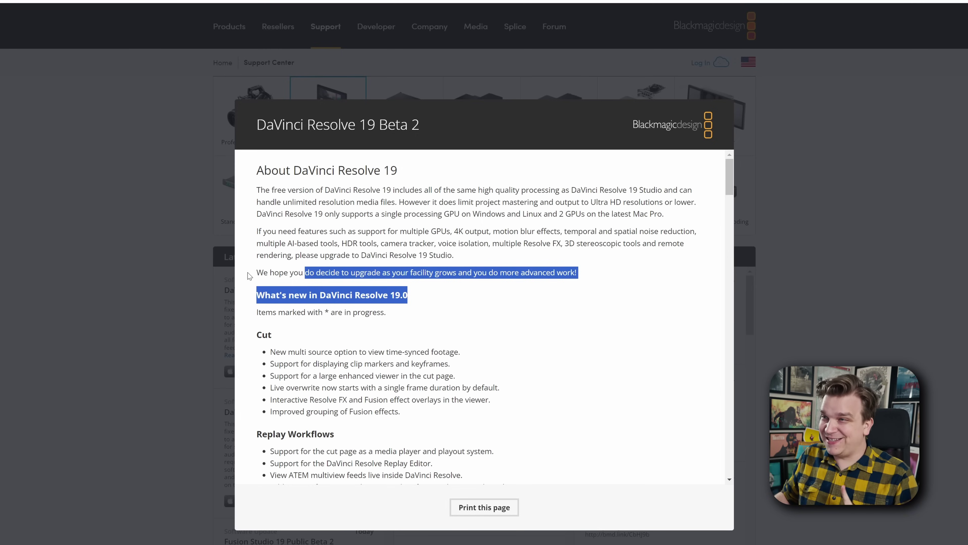
left_click(145, 253)
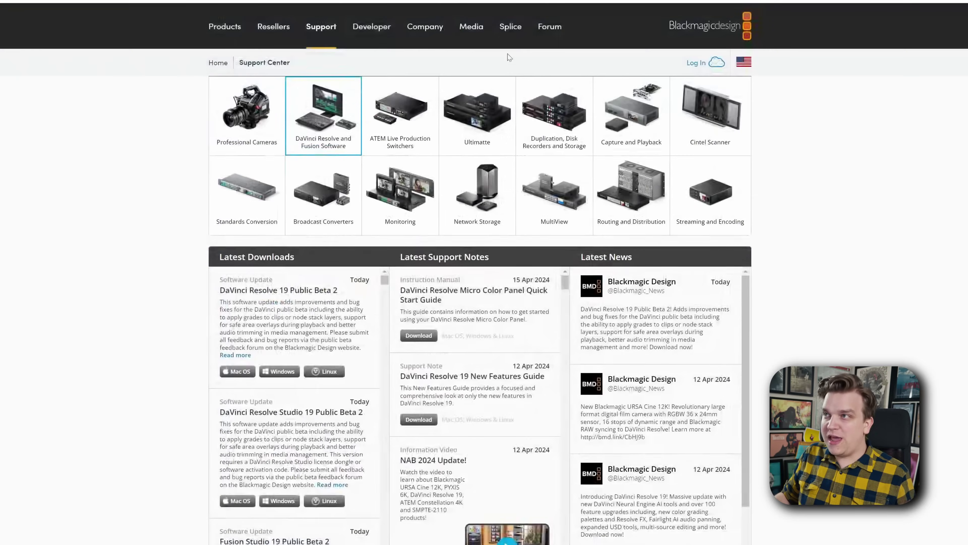
Step: Open the Forum's DaVinci Resolve subforum and scroll the Studio 19 Public Beta 2 release announcement
left_click(547, 30)
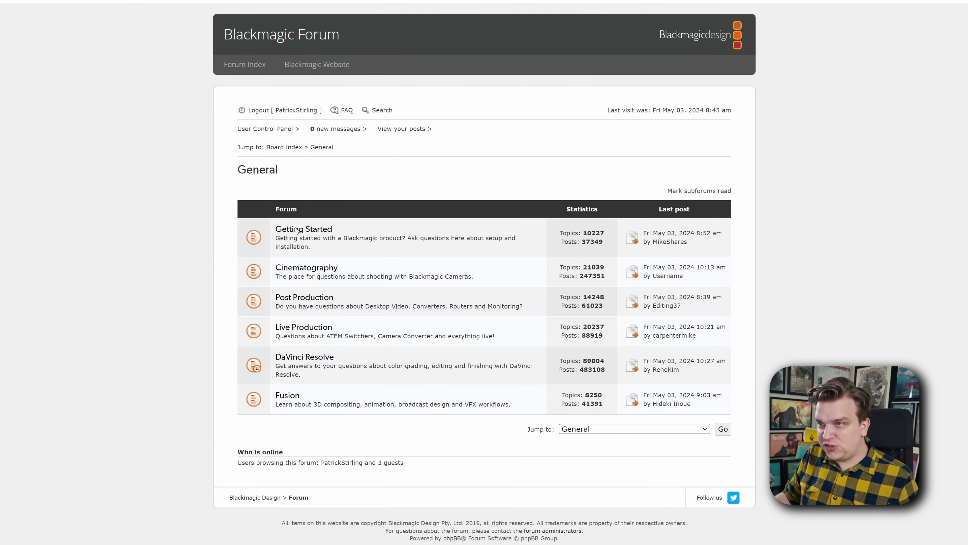
left_click(290, 358)
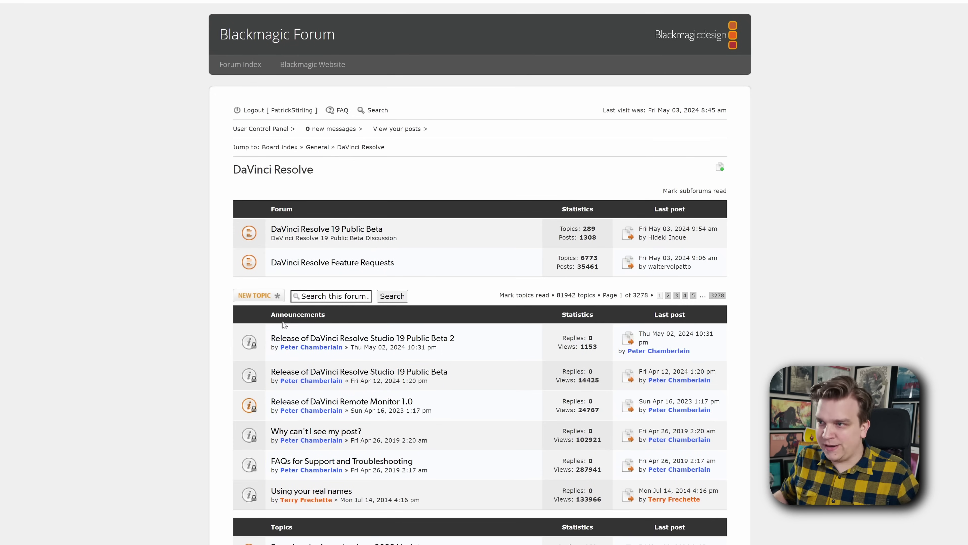
left_click(416, 343)
scroll(444, 349, "down", 3)
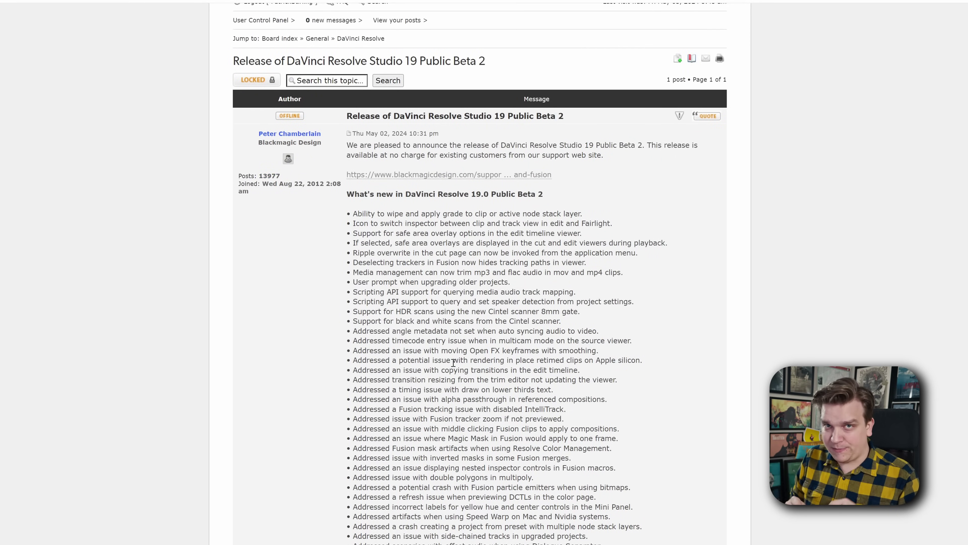
scroll(821, 256, "down", 2)
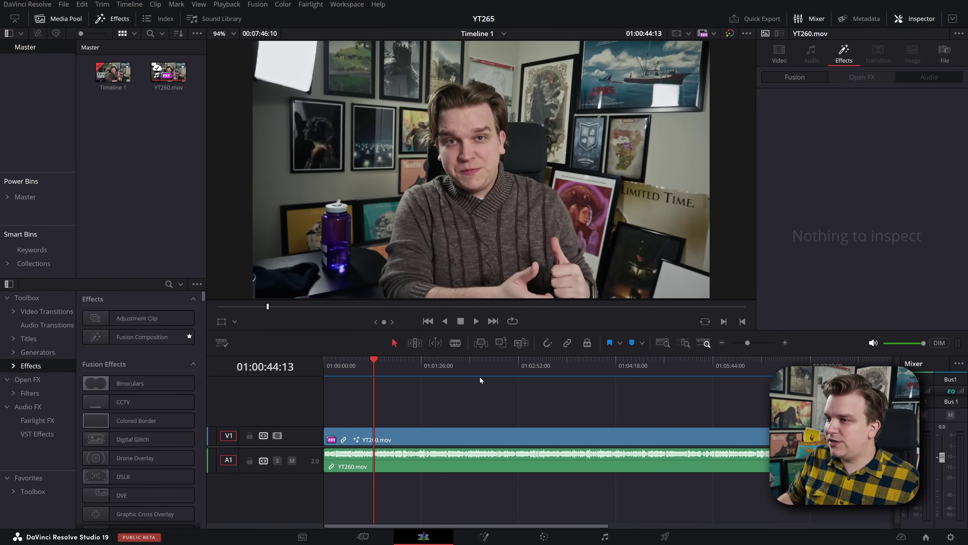
left_click(690, 34)
left_click(636, 158)
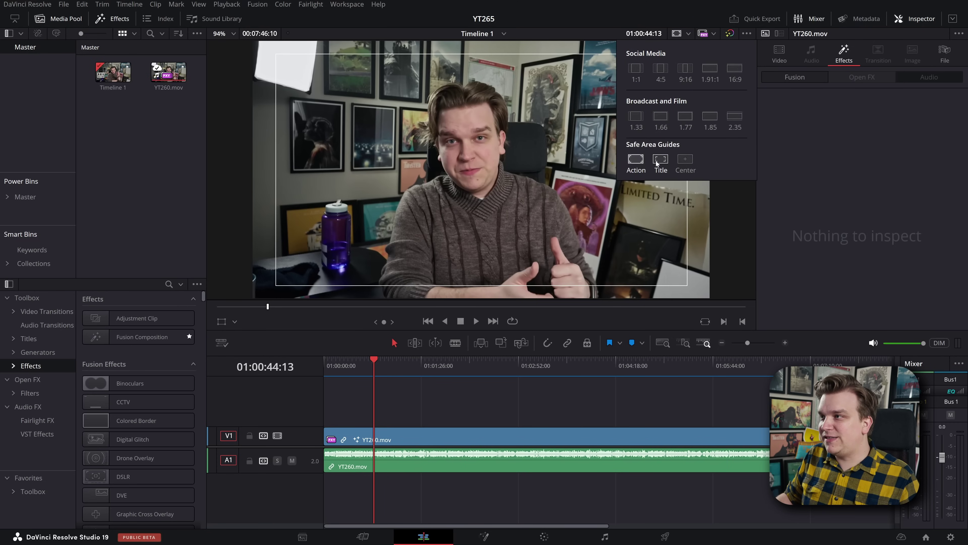
left_click(661, 159)
left_click(686, 159)
left_click(660, 158)
left_click(636, 159)
left_click(661, 159)
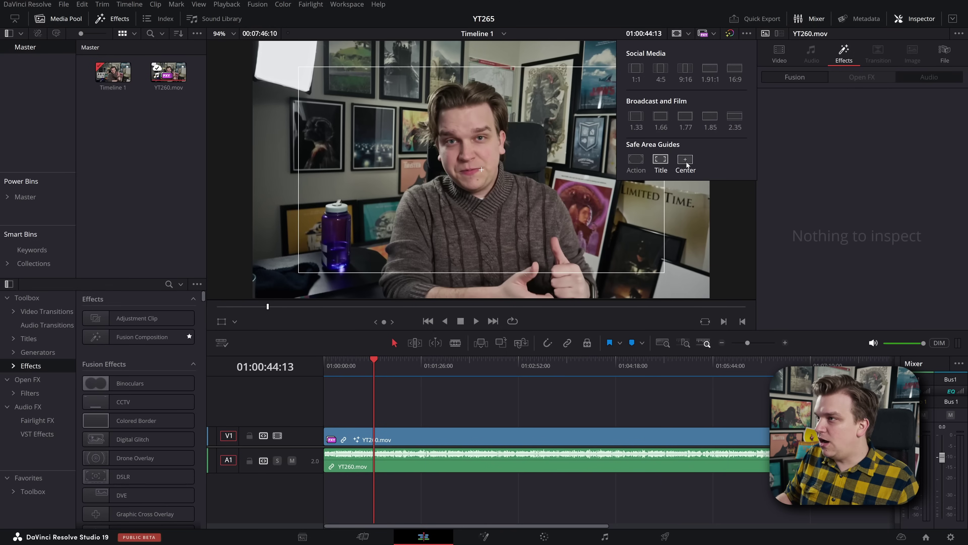
left_click(685, 158)
left_click(636, 159)
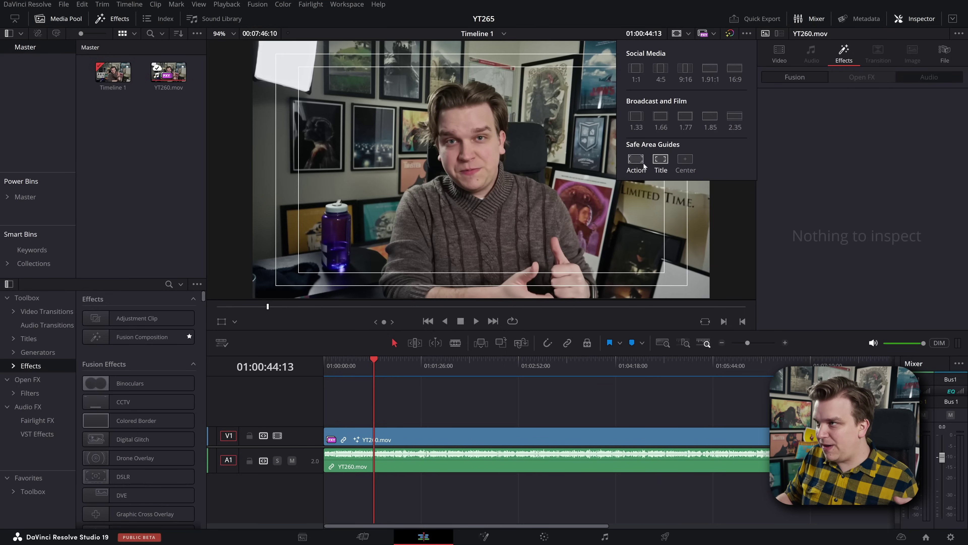
left_click(687, 34)
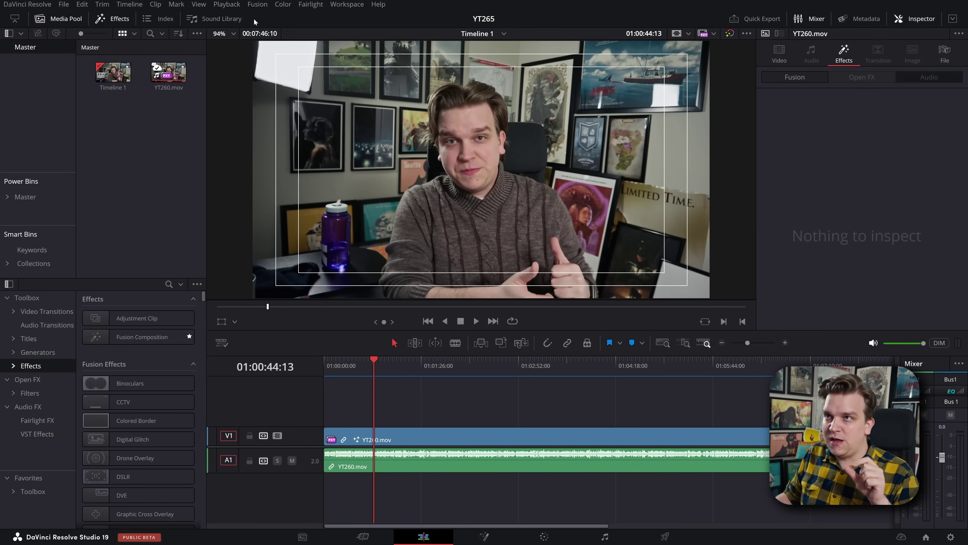
left_click(199, 5)
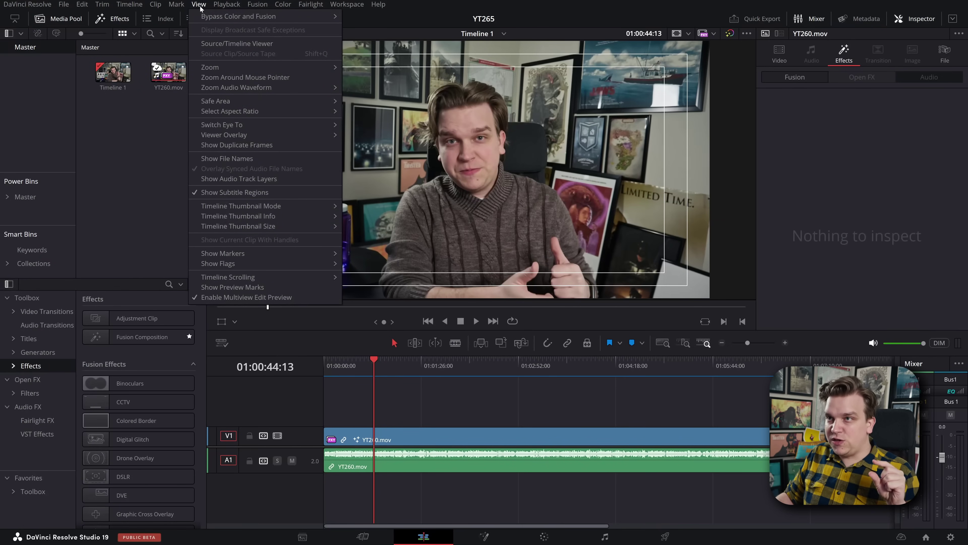
mouse_move(227, 100)
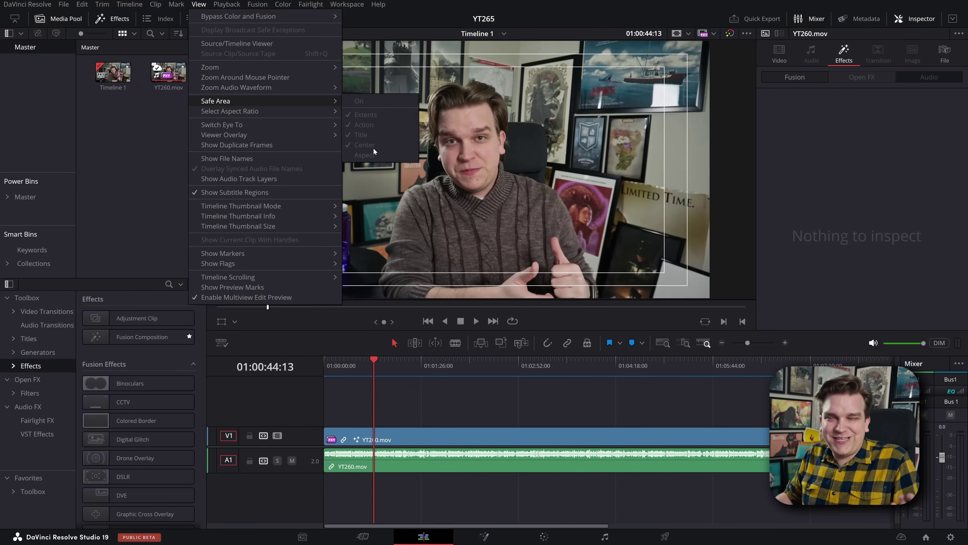
key("Escape")
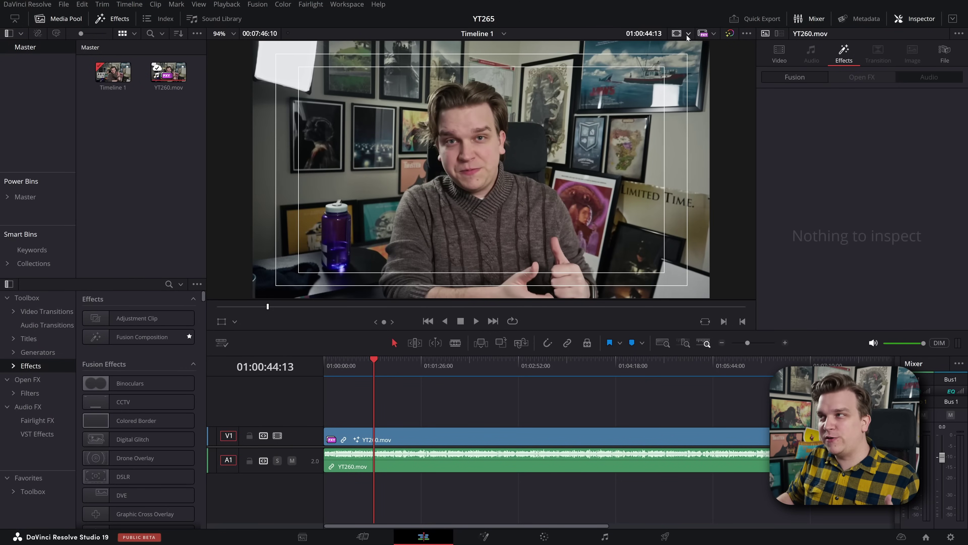
Step: Toggle the action safe, title safe and centre crosshair guides in the viewer's guide options
left_click(688, 34)
left_click(685, 159)
left_click(660, 159)
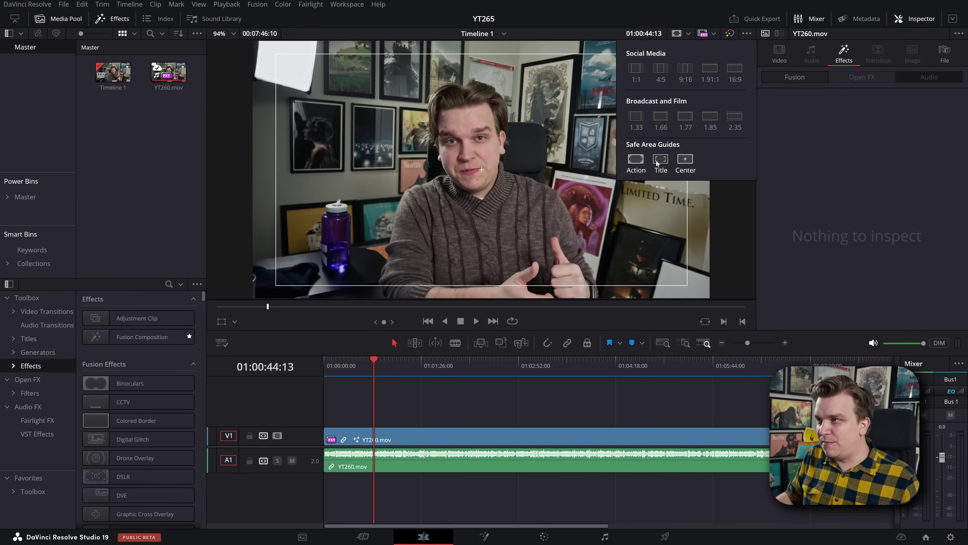
left_click(636, 159)
left_click(661, 158)
left_click(683, 160)
left_click(657, 160)
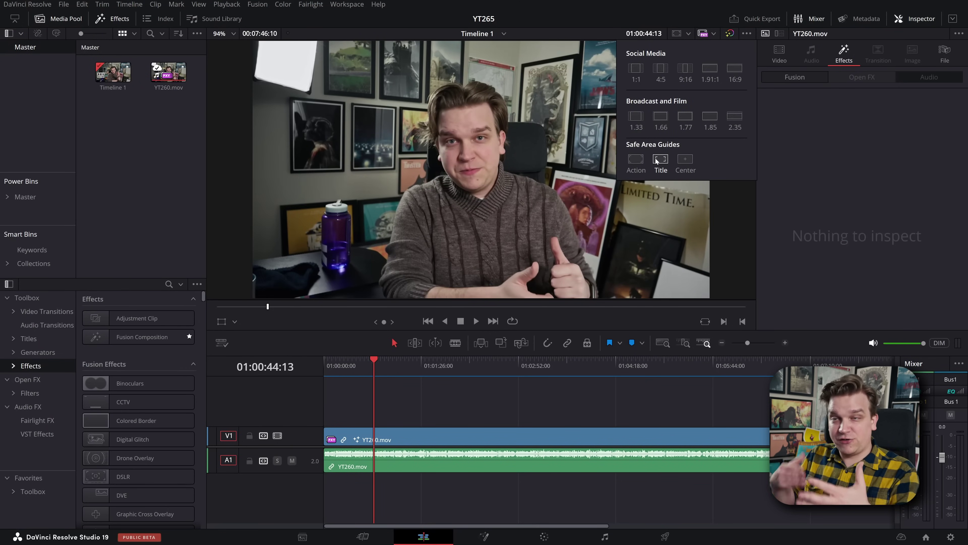
Step: Preview the 1:1, 4:5, 9:16, 1.91:1 and 16:9 social-media guides, then hide them all
left_click(661, 67)
left_click(636, 68)
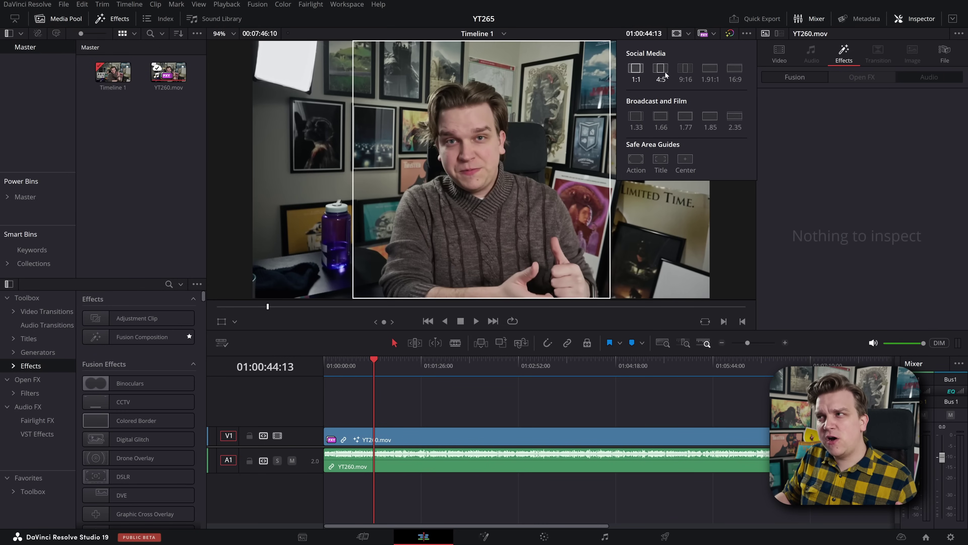
left_click(636, 68)
left_click(657, 72)
left_click(686, 68)
left_click(710, 68)
left_click(734, 69)
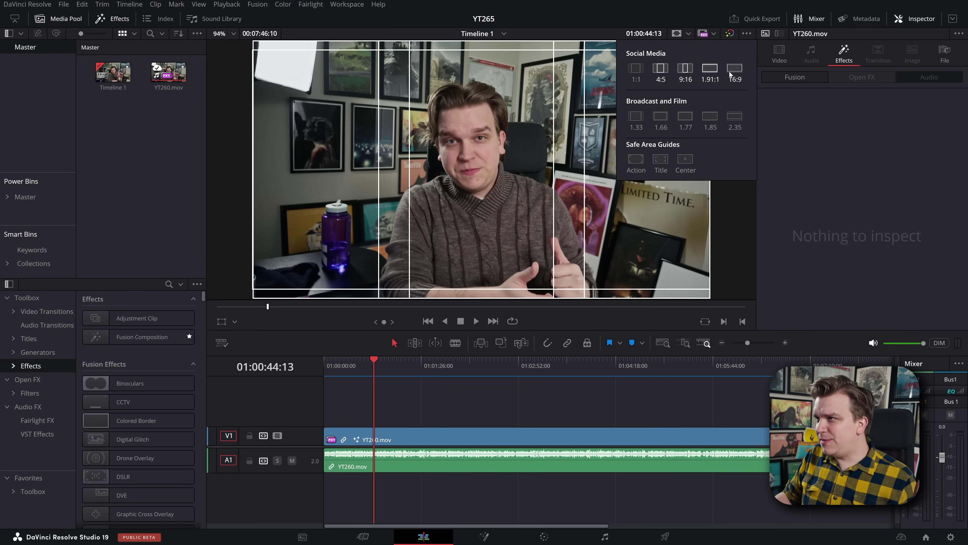
left_click(710, 69)
left_click(685, 69)
left_click(661, 69)
left_click(734, 69)
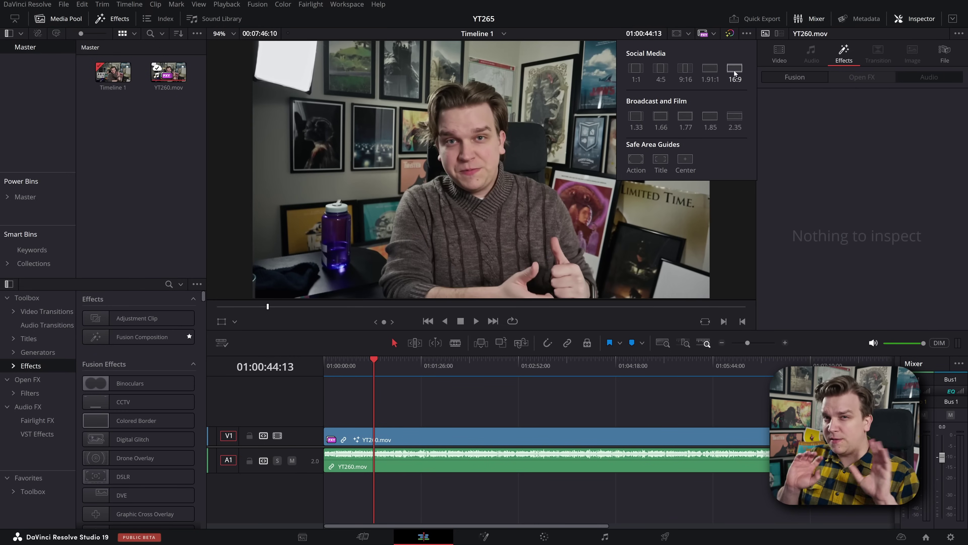
Step: Turn on action safe, title safe and centre guides, then leave only title safe showing
left_click(636, 159)
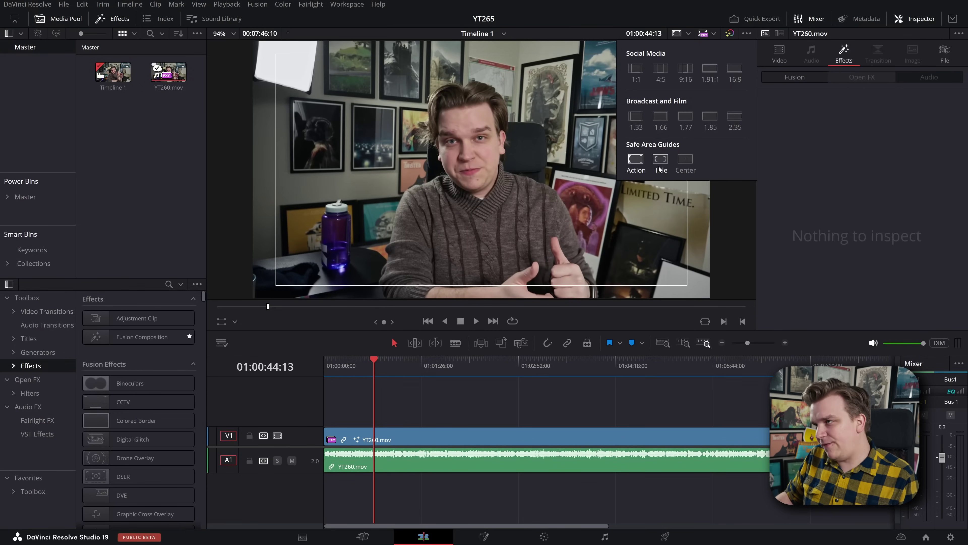
left_click(661, 159)
left_click(687, 165)
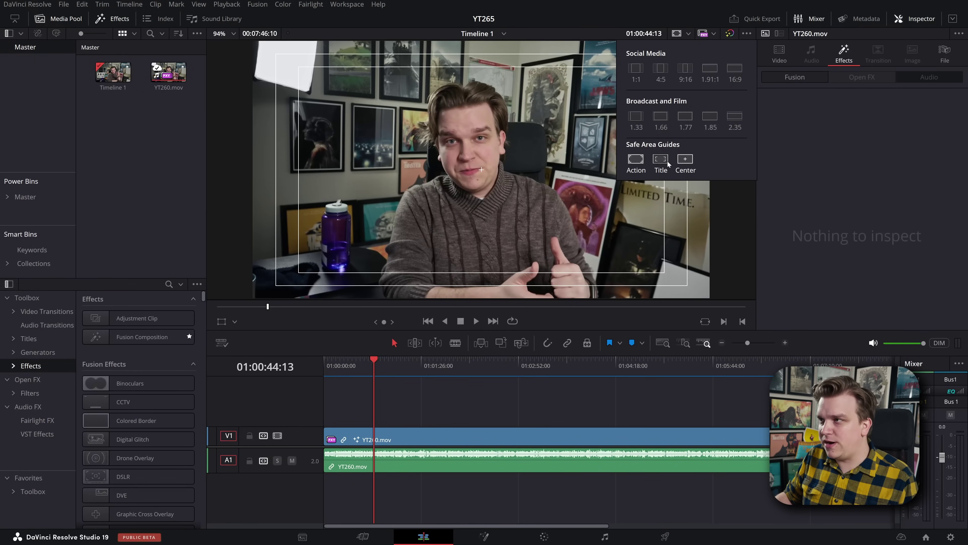
left_click(661, 158)
left_click(686, 159)
left_click(636, 159)
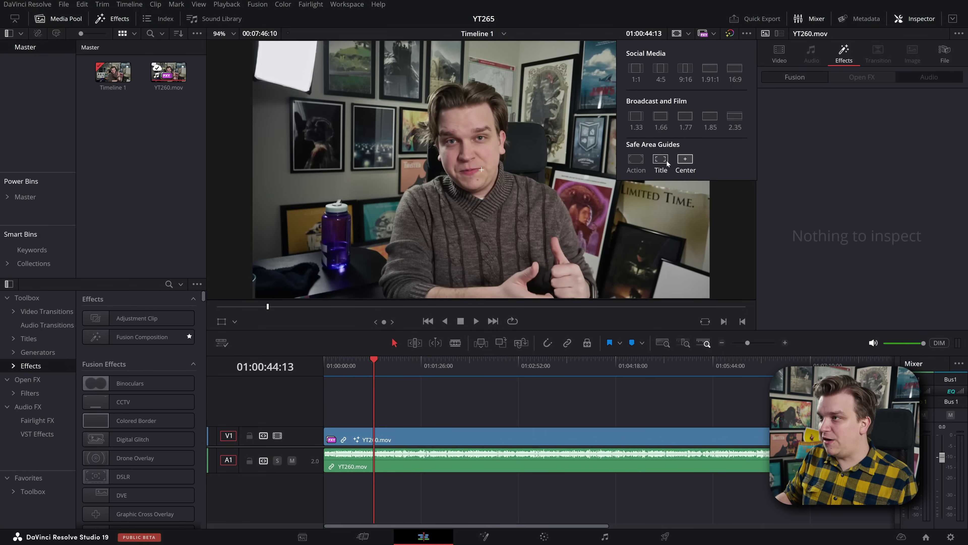
left_click(662, 159)
Step: Close the guide options and switch the viewer guides off and back on
left_click(677, 34)
left_click(677, 36)
left_click(677, 37)
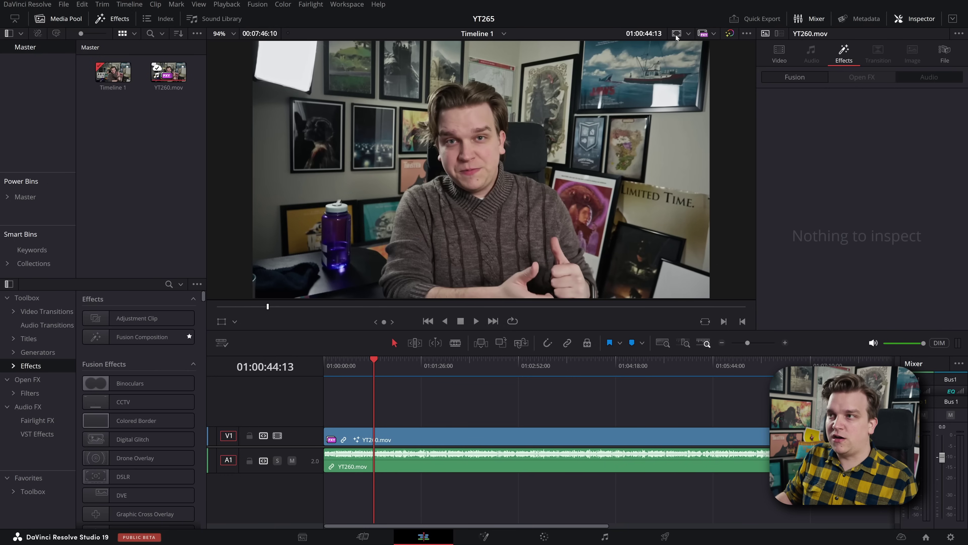
left_click(677, 34)
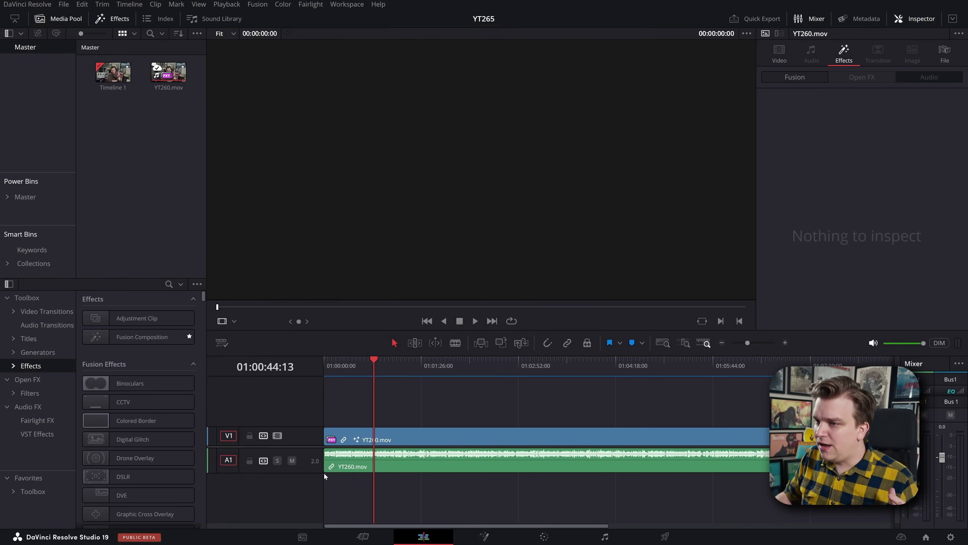
Step: Select the YT260.mov clip on track A1 to show its audio settings in the Inspector
left_click(336, 466)
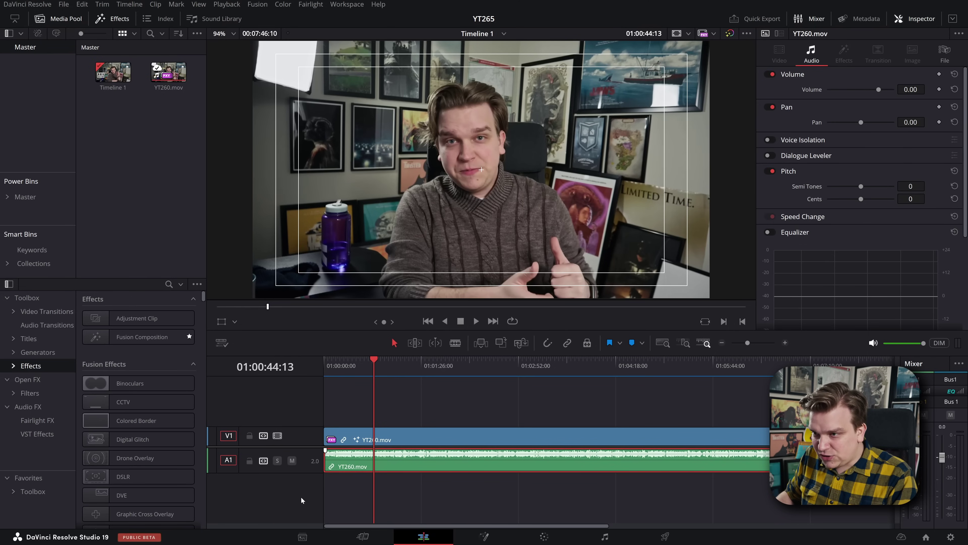
scroll(304, 481, "up", 3)
scroll(305, 461, "down", 4)
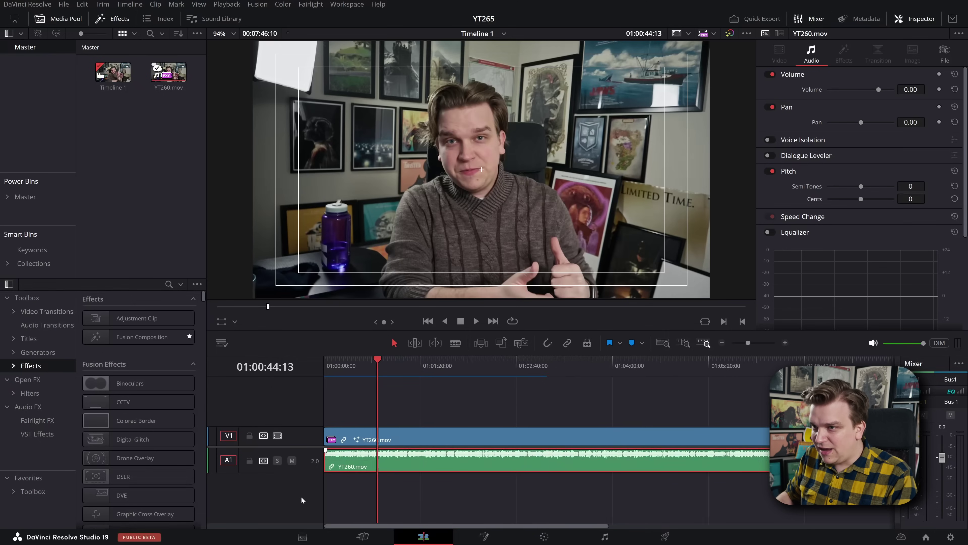
left_click(307, 463)
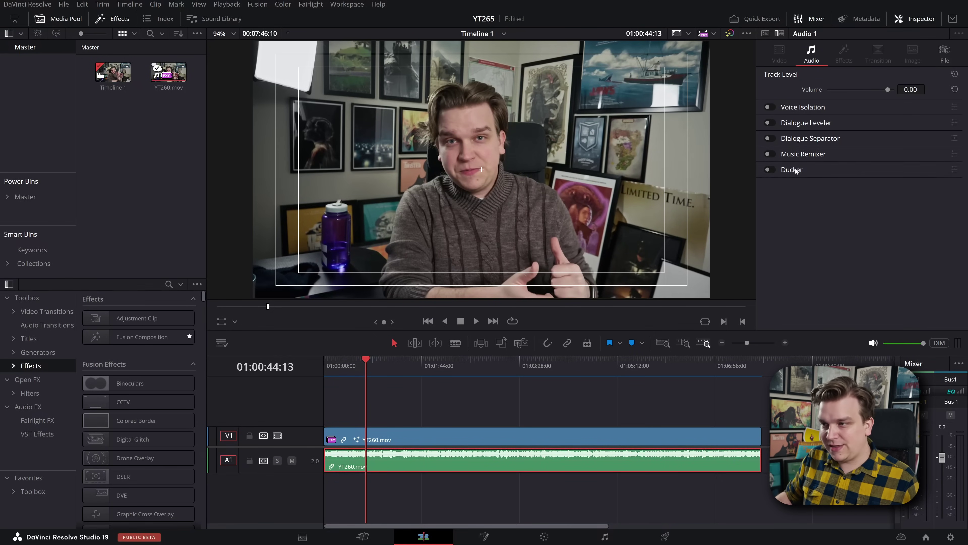
left_click(546, 404)
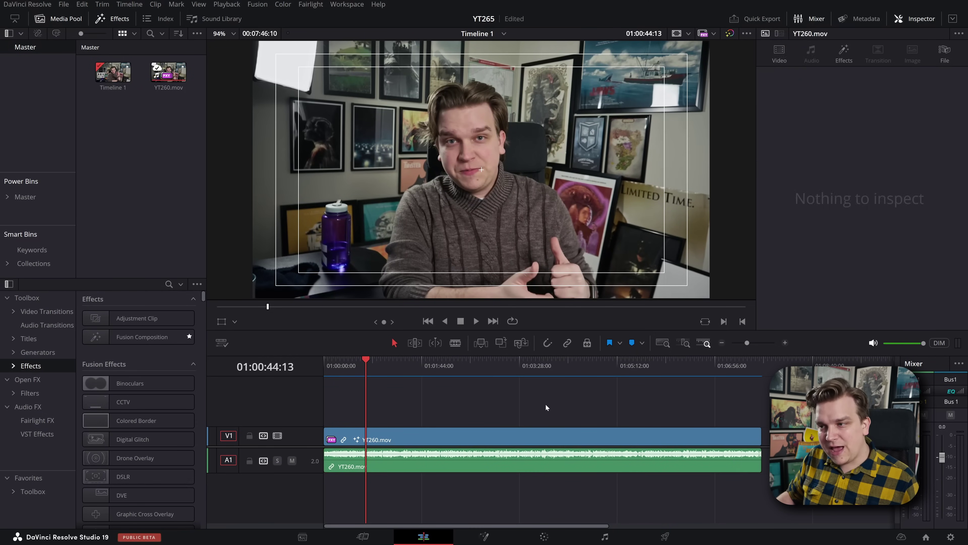
left_click(416, 466)
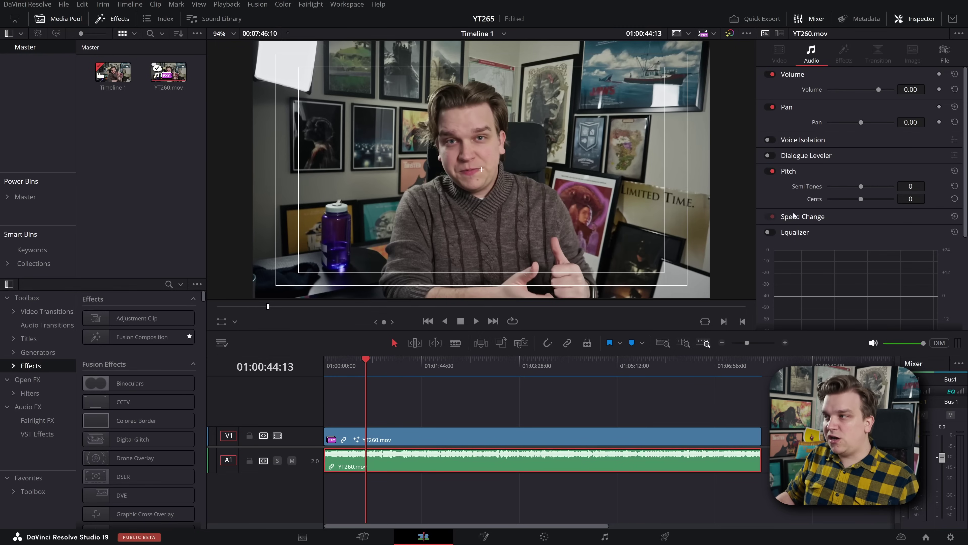
scroll(823, 225, "down", 5)
scroll(853, 234, "up", 5)
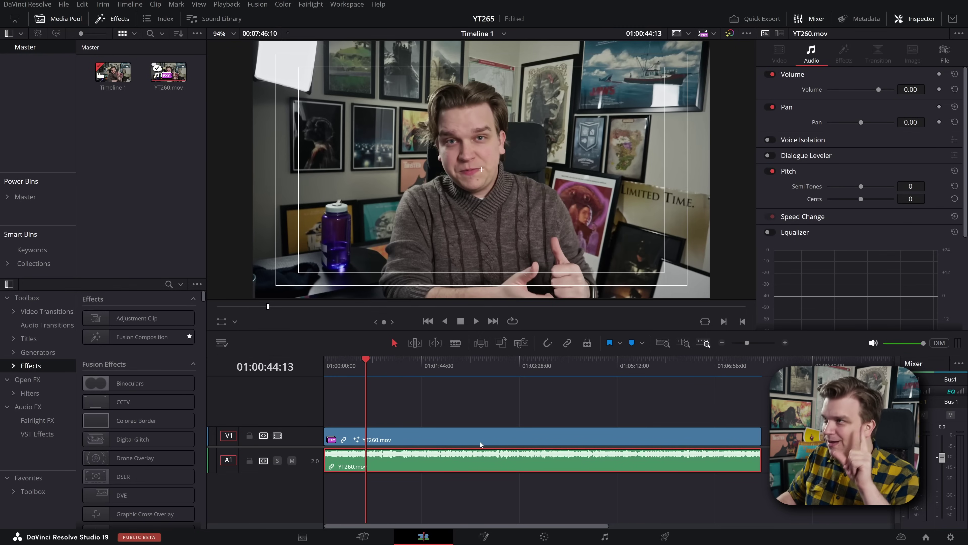
left_click(780, 33)
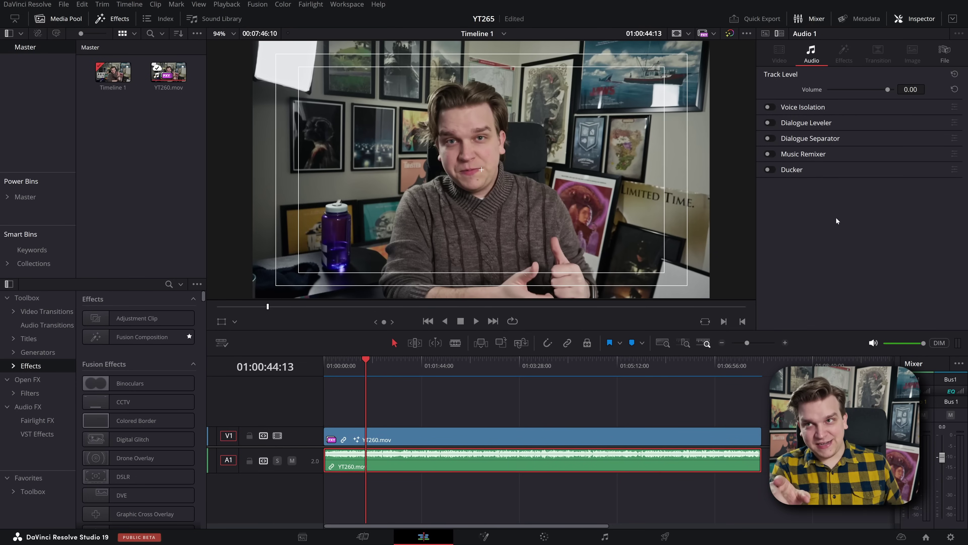
left_click(359, 460)
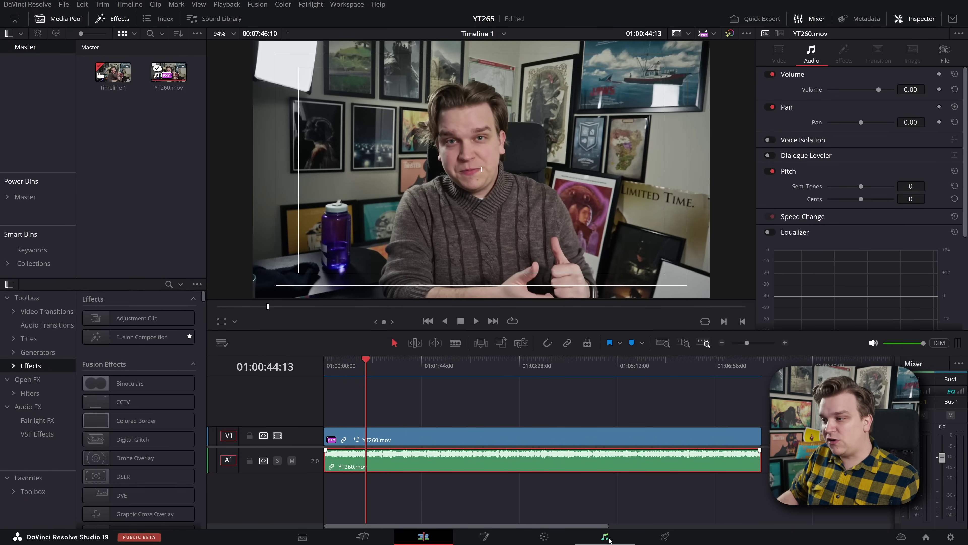
left_click(608, 538)
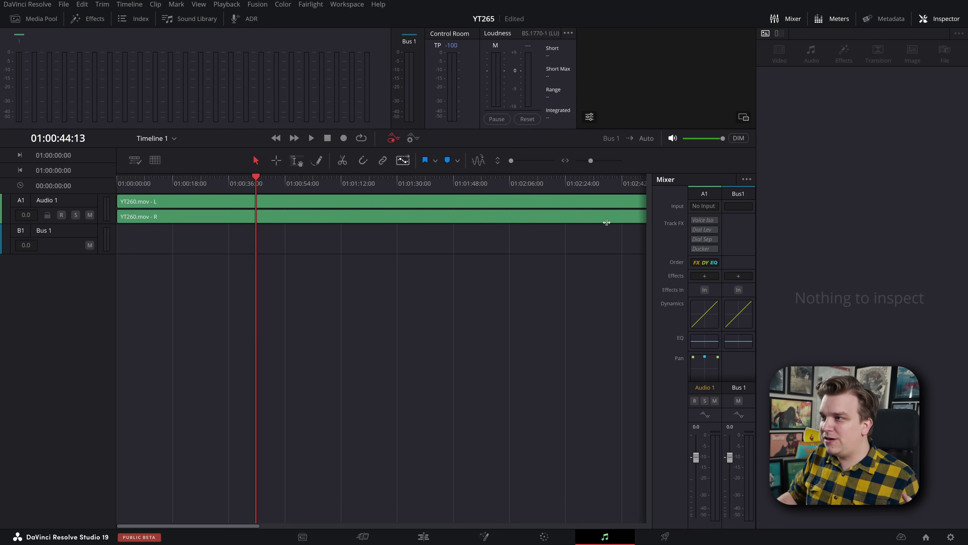
Step: Open the Fairlight Mixer's ellipsis display options menu
left_click(746, 179)
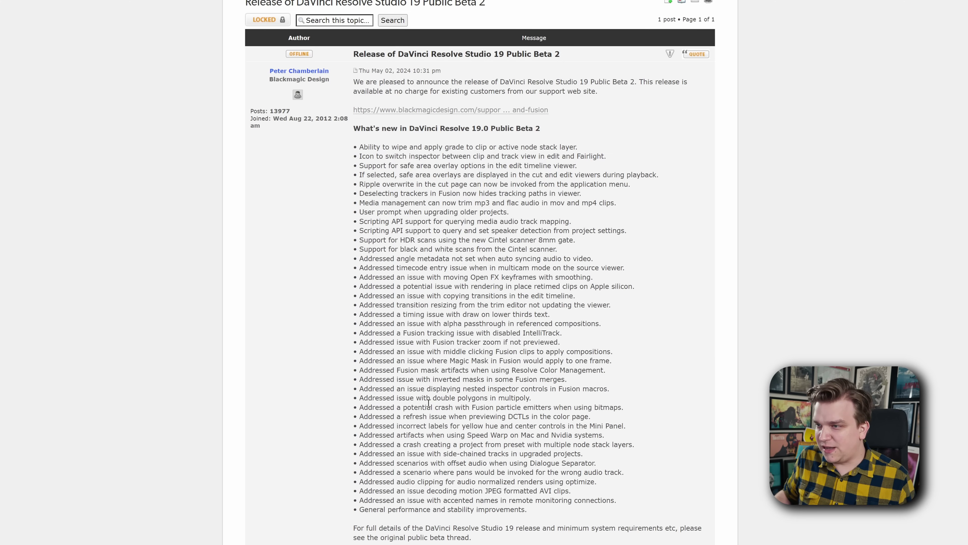
left_click_drag(494, 397, 588, 389)
left_click_drag(407, 388, 523, 389)
left_click(551, 393)
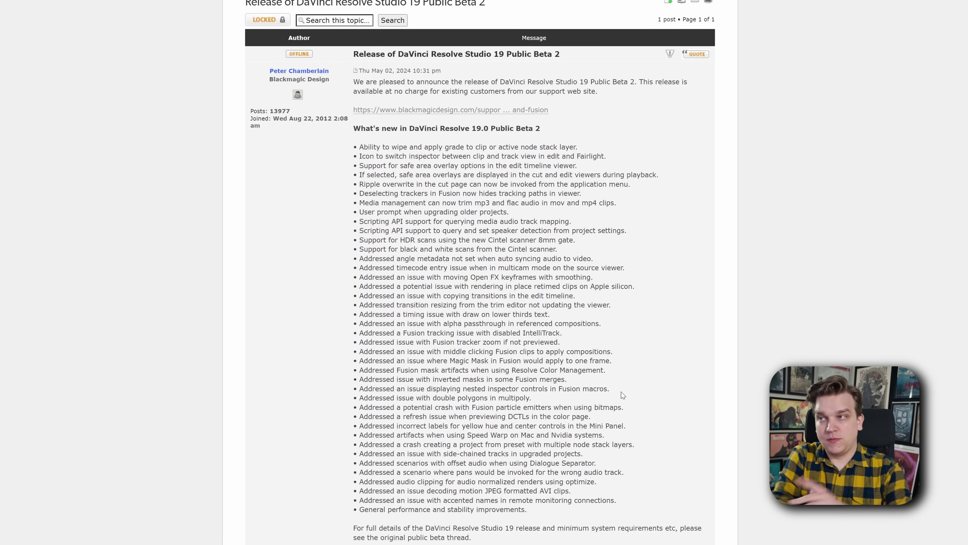
left_click_drag(522, 212, 363, 212)
left_click(370, 210)
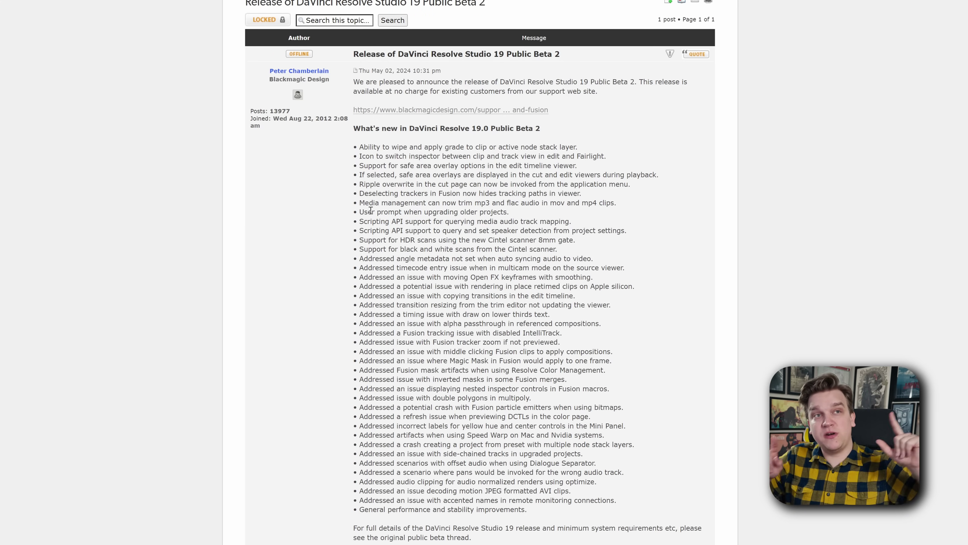